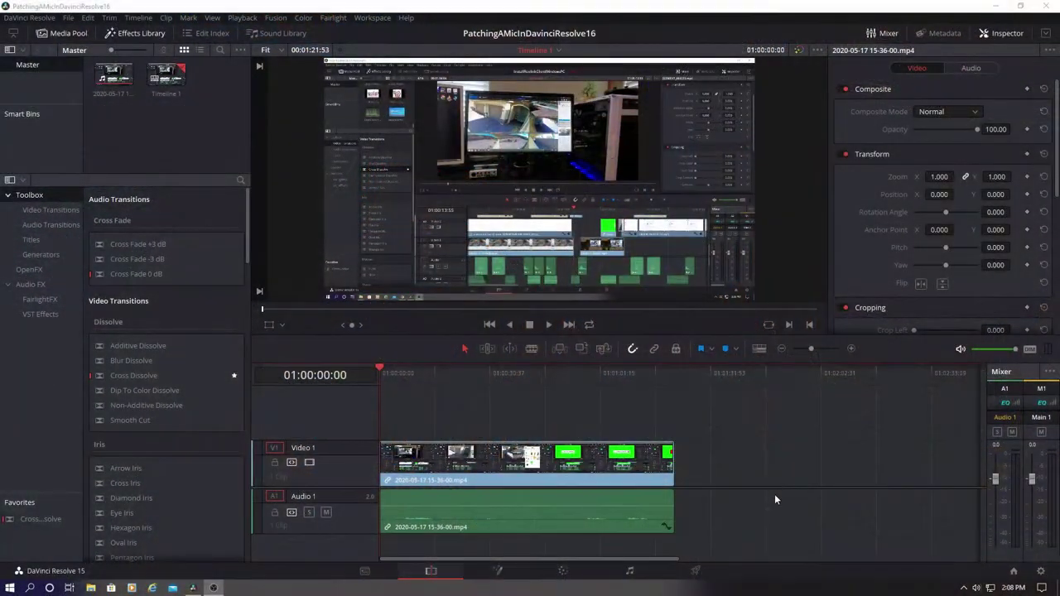
- Add a mono audio track, Audio 2, below Audio 1
scroll(773, 414, "down", 2)
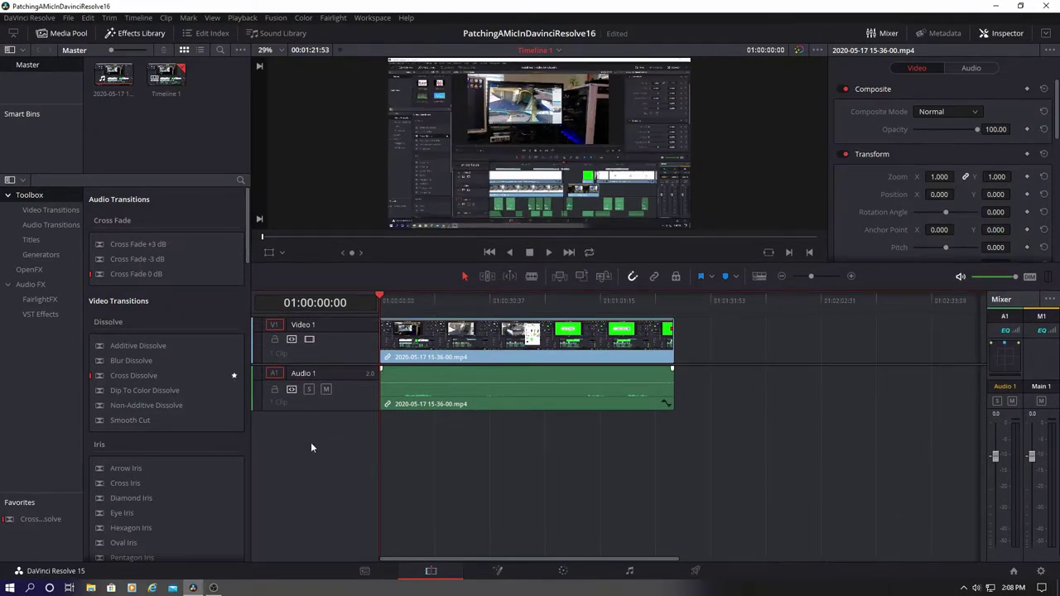
right_click(311, 447)
mouse_move(345, 450)
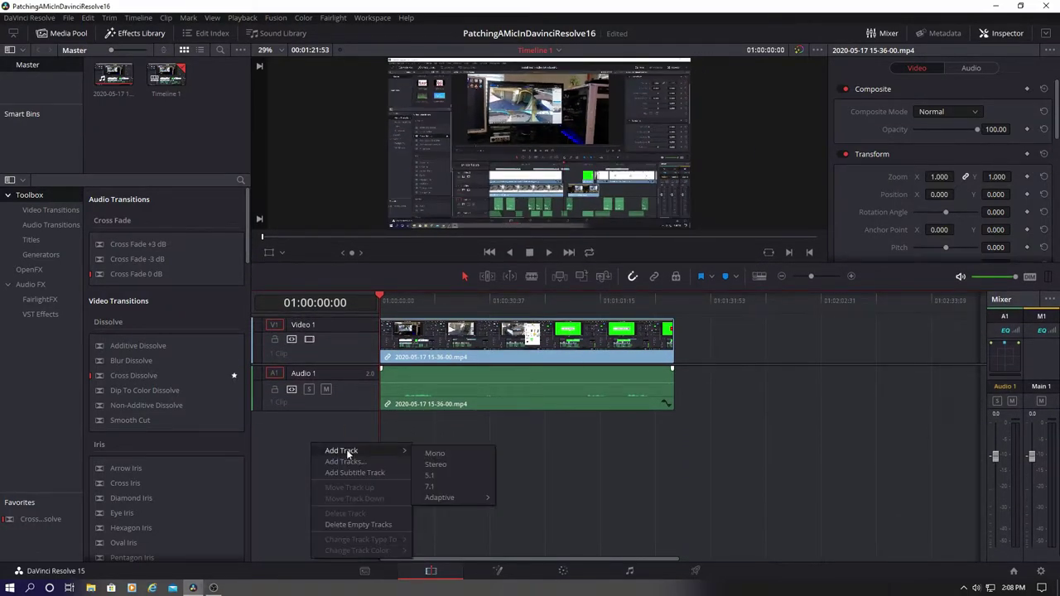
left_click(435, 454)
- Add a stereo audio track, Audio 3, and enlarge the timeline track area
right_click(305, 483)
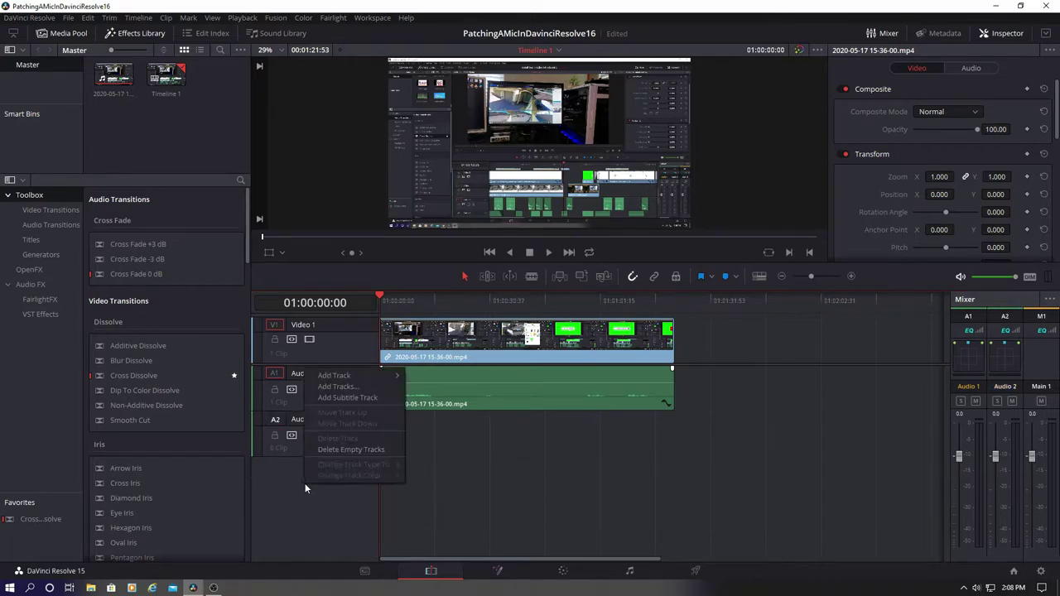
mouse_move(365, 374)
left_click(441, 389)
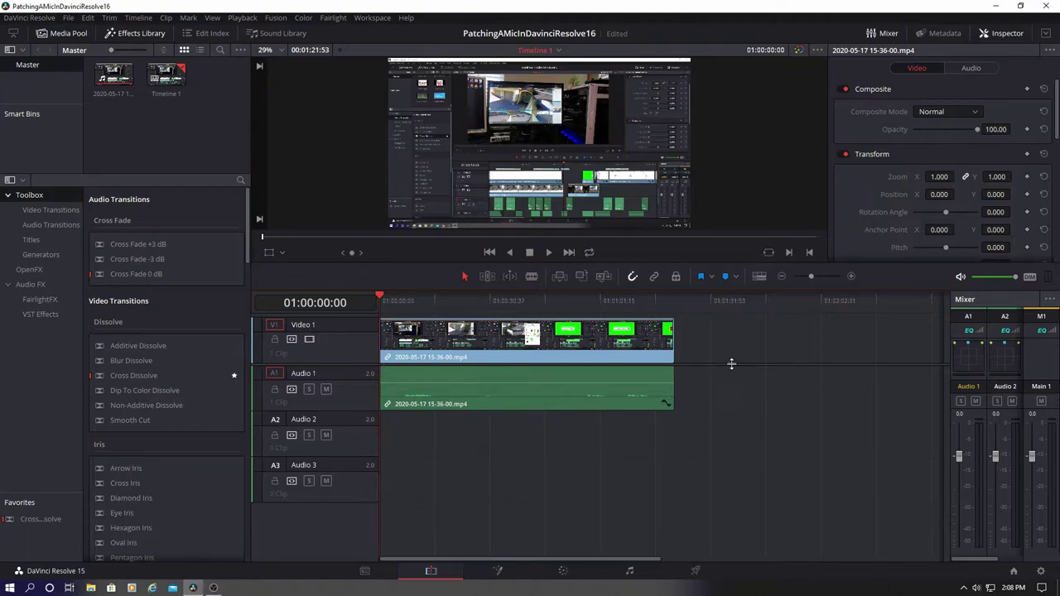
left_click_drag(732, 364, 738, 410)
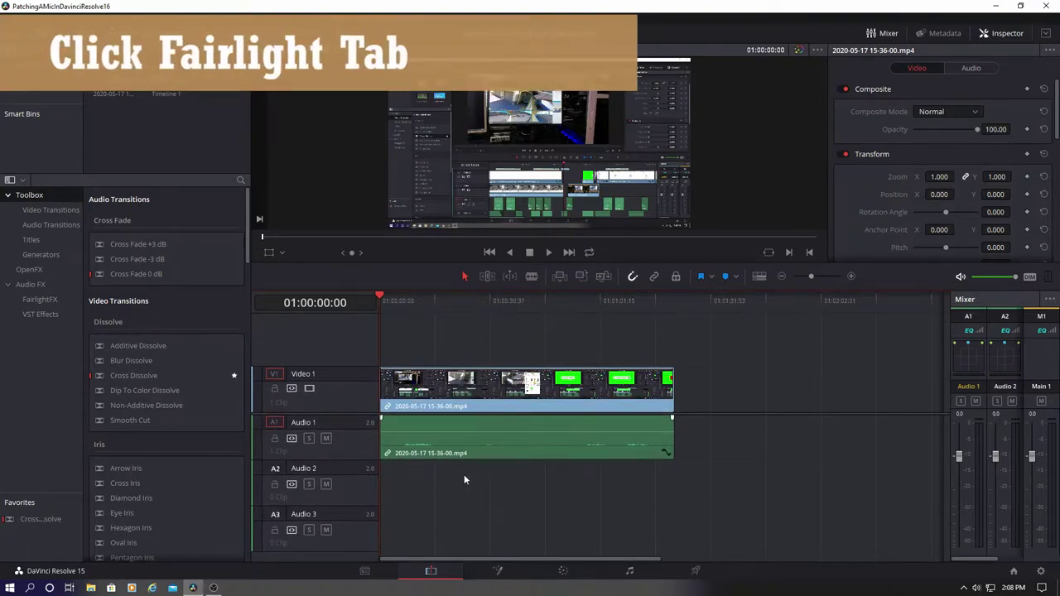
- Switch to the Fairlight page and widen the mixer to show Audio 1, 2, 3 and Main 1
left_click(631, 572)
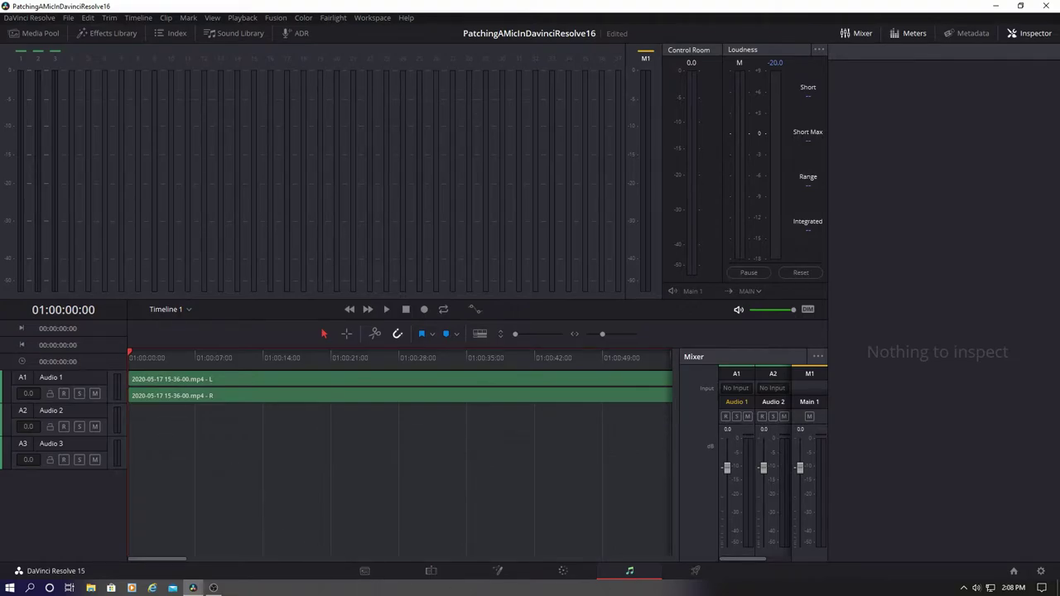
key("alt+Tab")
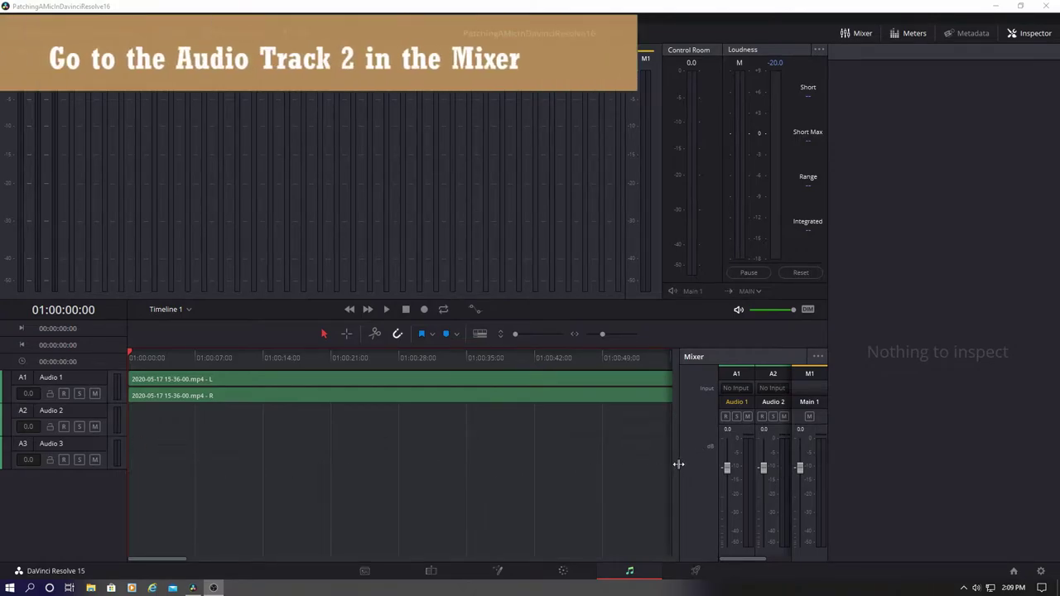
left_click_drag(678, 463, 571, 461)
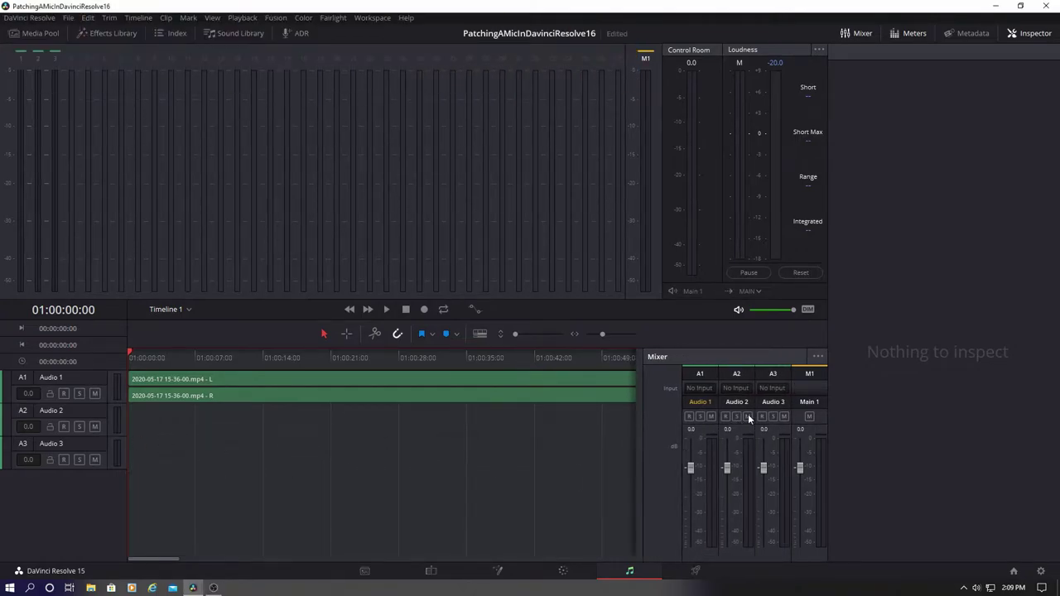
- Patch microphone input 1 (Yeti Stereo Microphone) into both Audio 2 channels
left_click(736, 389)
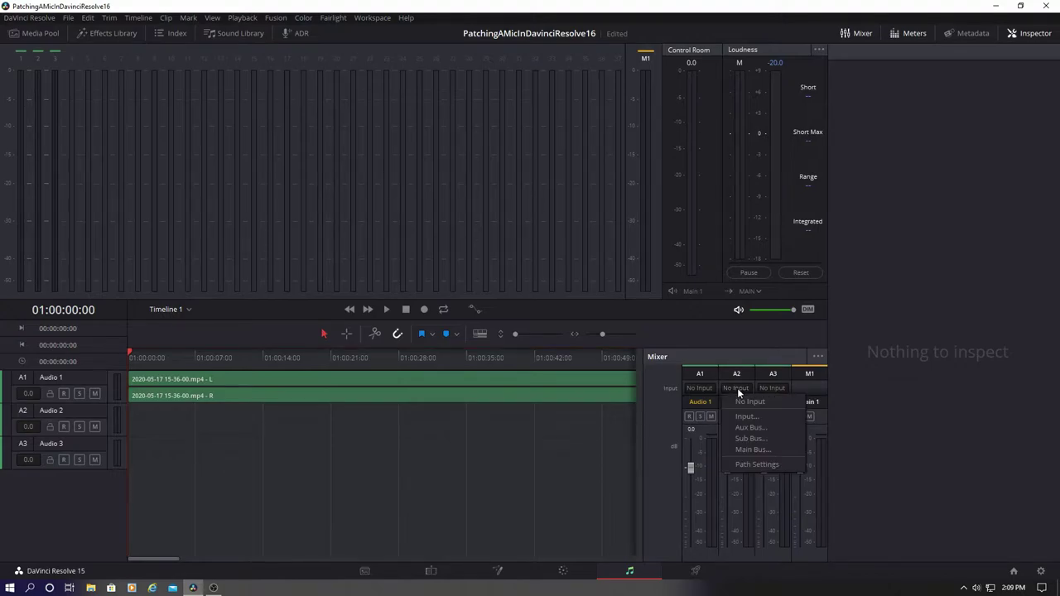
left_click(745, 417)
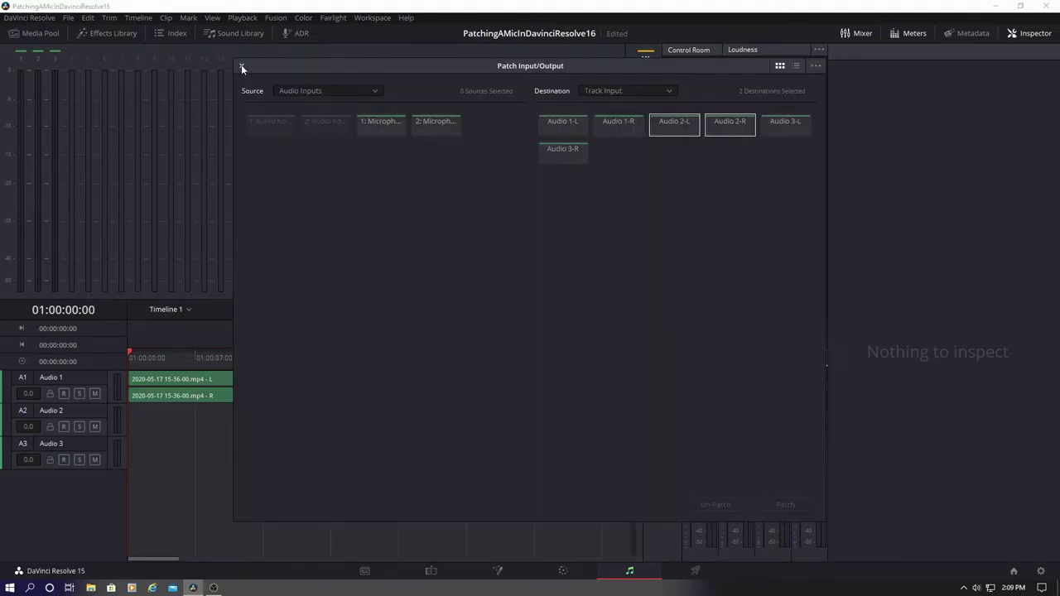
left_click(382, 131)
left_click(783, 507)
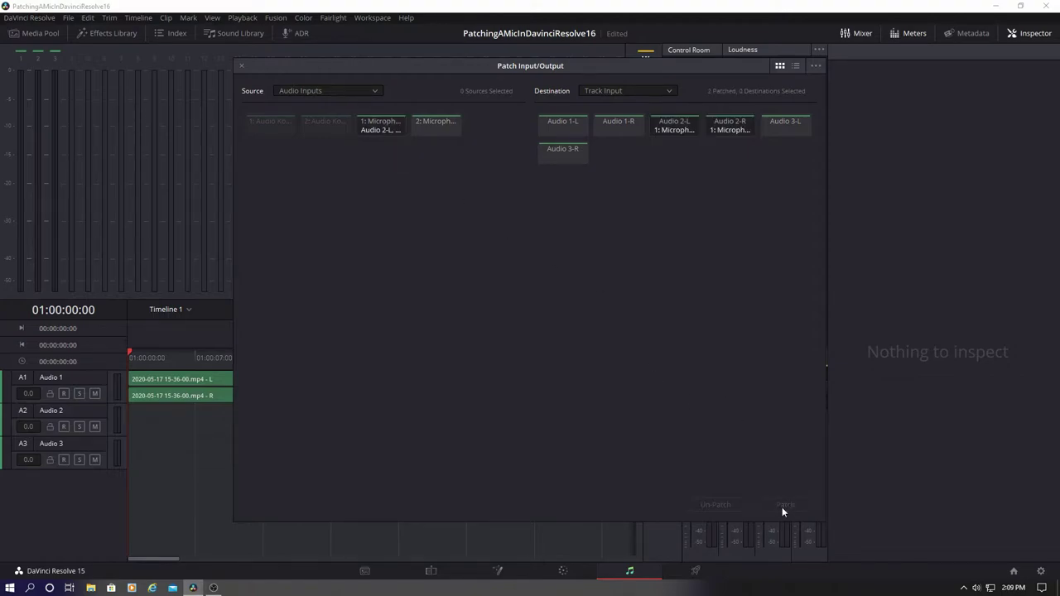
left_click(241, 66)
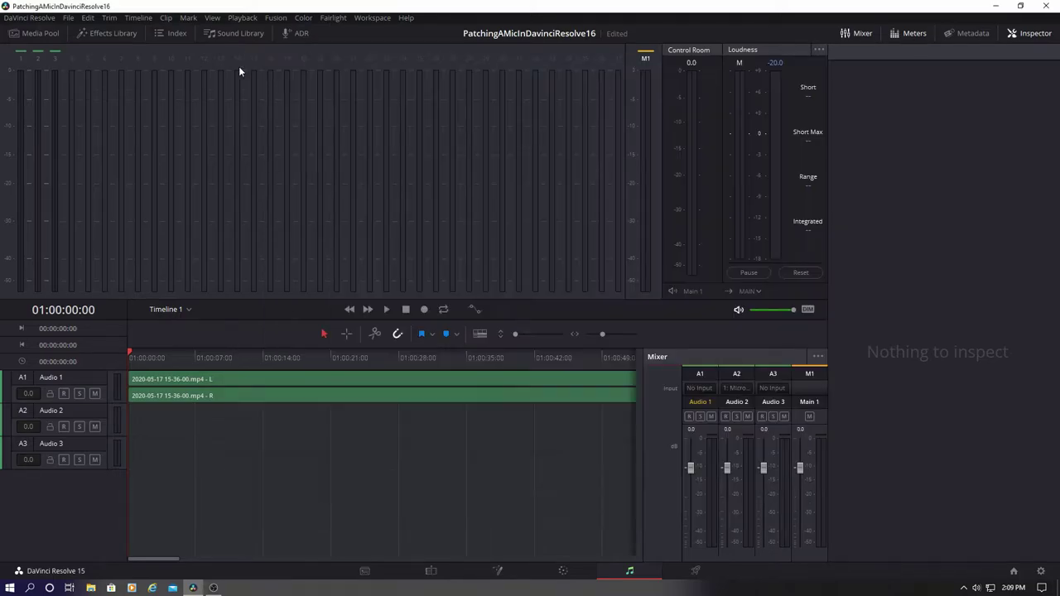
- Select the Audio 2 track and turn on its R record-arm button
left_click(57, 429)
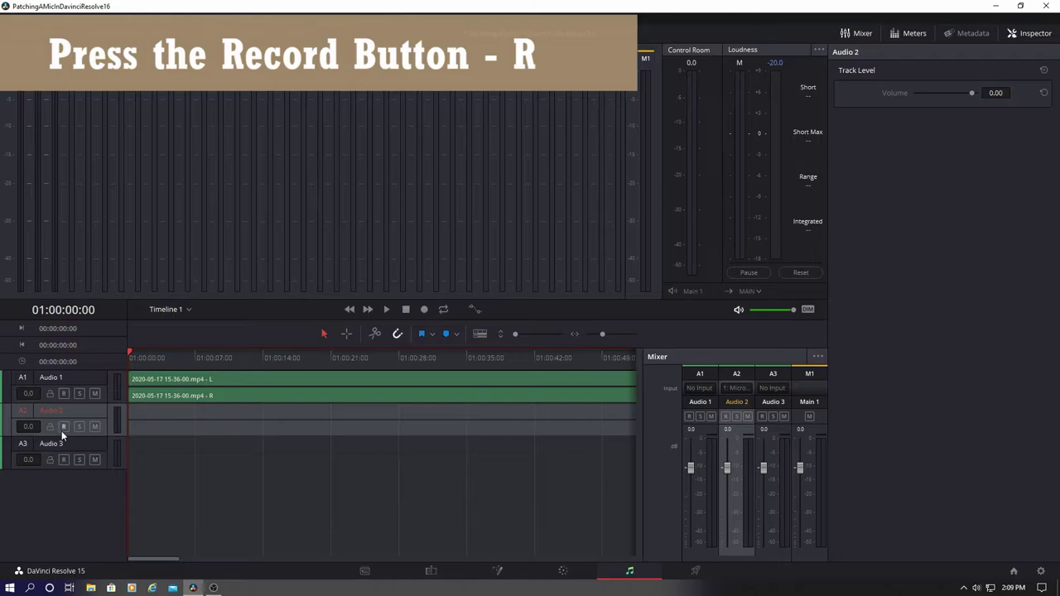
left_click(63, 426)
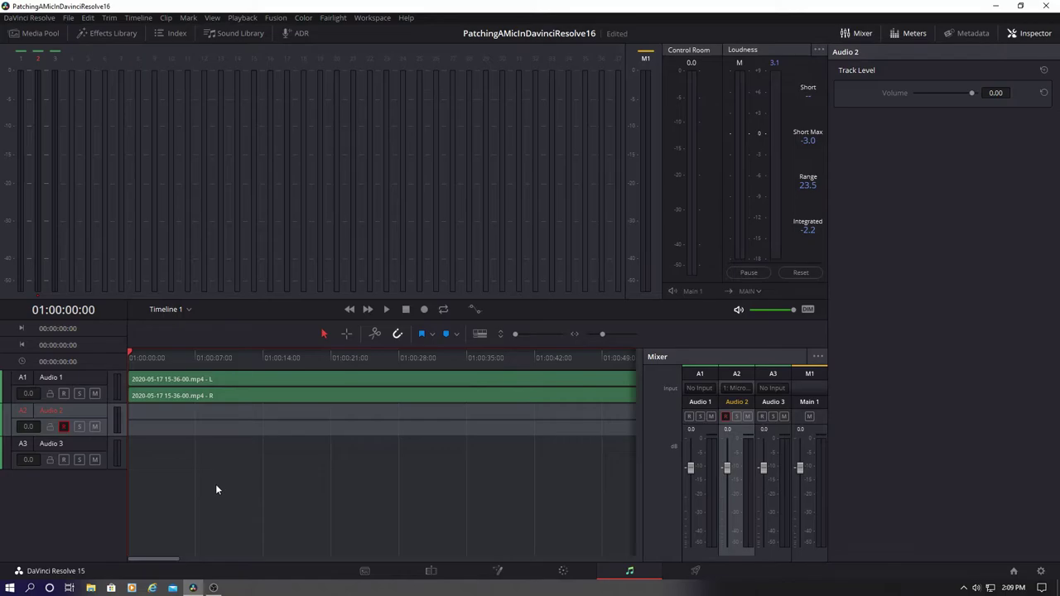
- Record about six seconds of microphone audio onto Audio 2 from the Fairlight transport
left_click(431, 571)
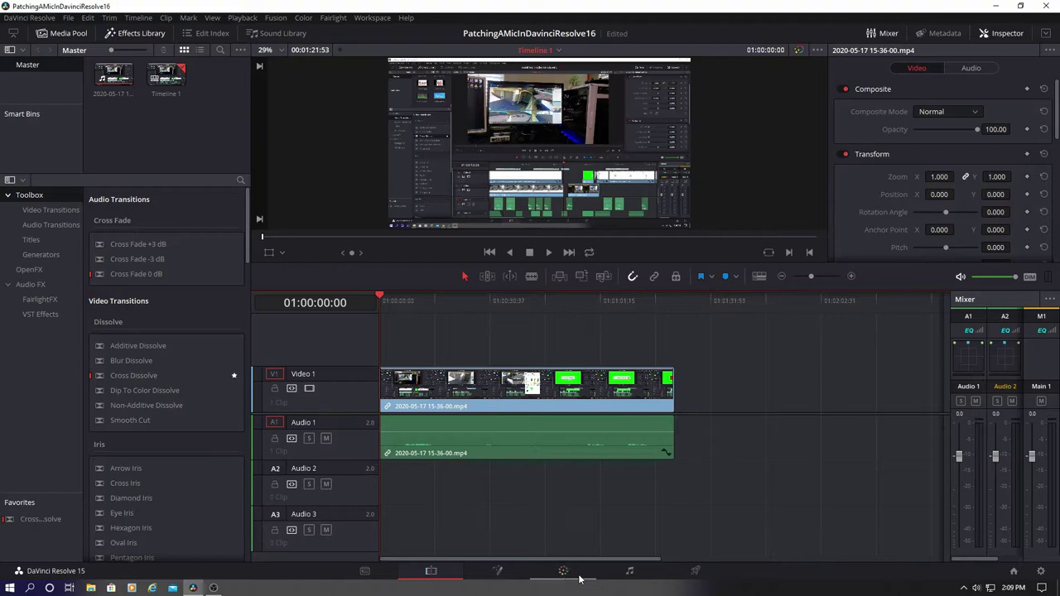
left_click(627, 571)
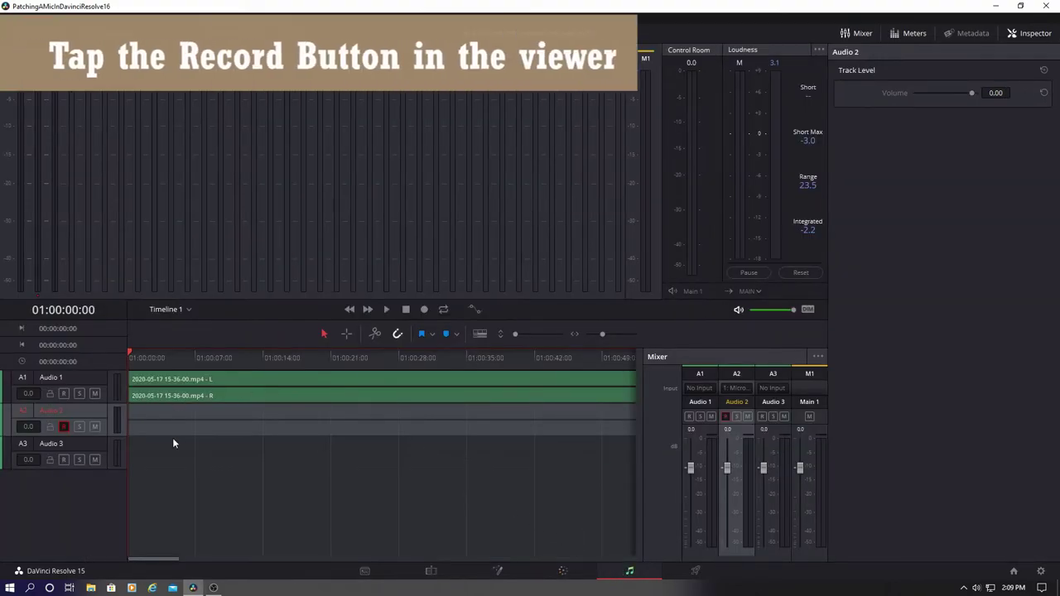
left_click(421, 310)
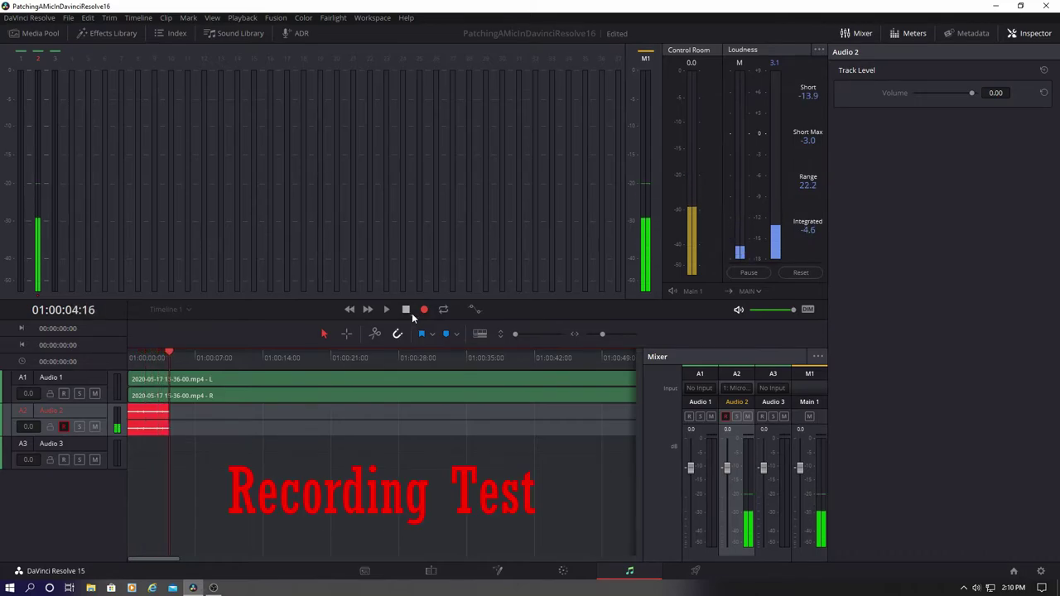
left_click(406, 310)
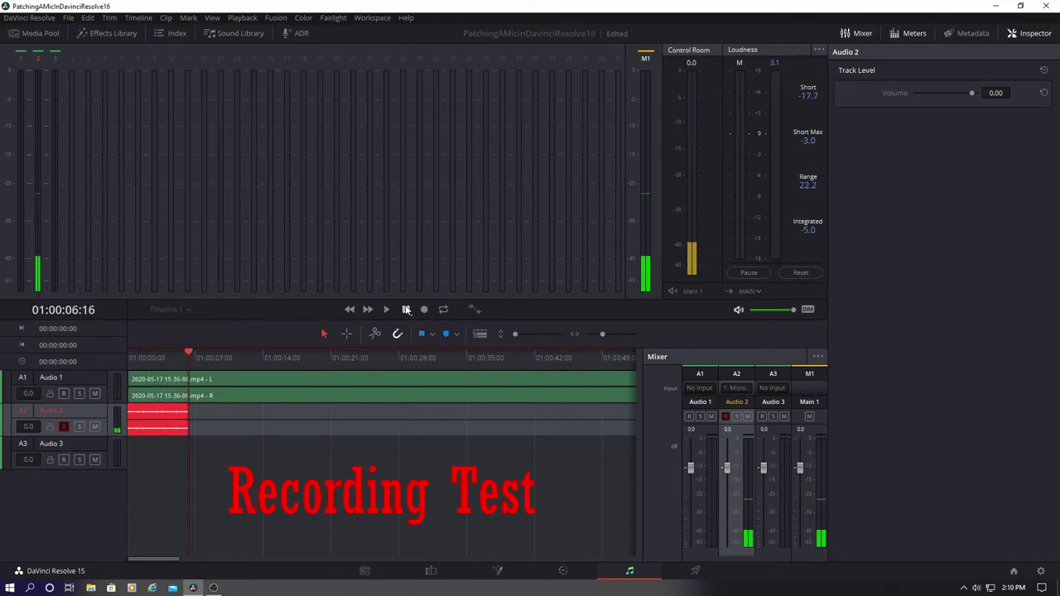
- On the Edit timeline, zoom in and raise the recorded clip's volume to about 21.82 dB
left_click(431, 570)
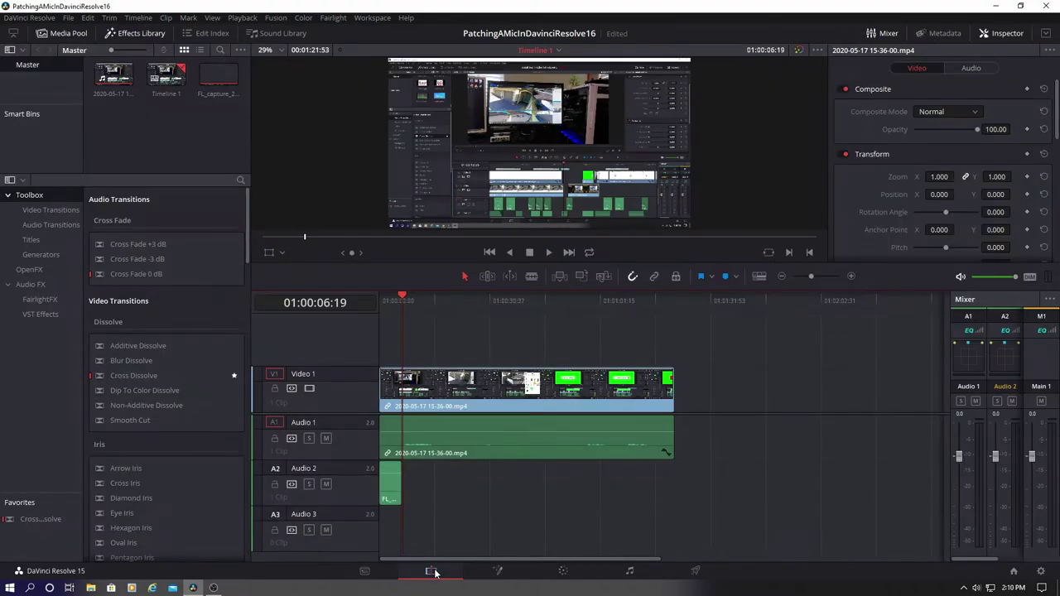
key("Home")
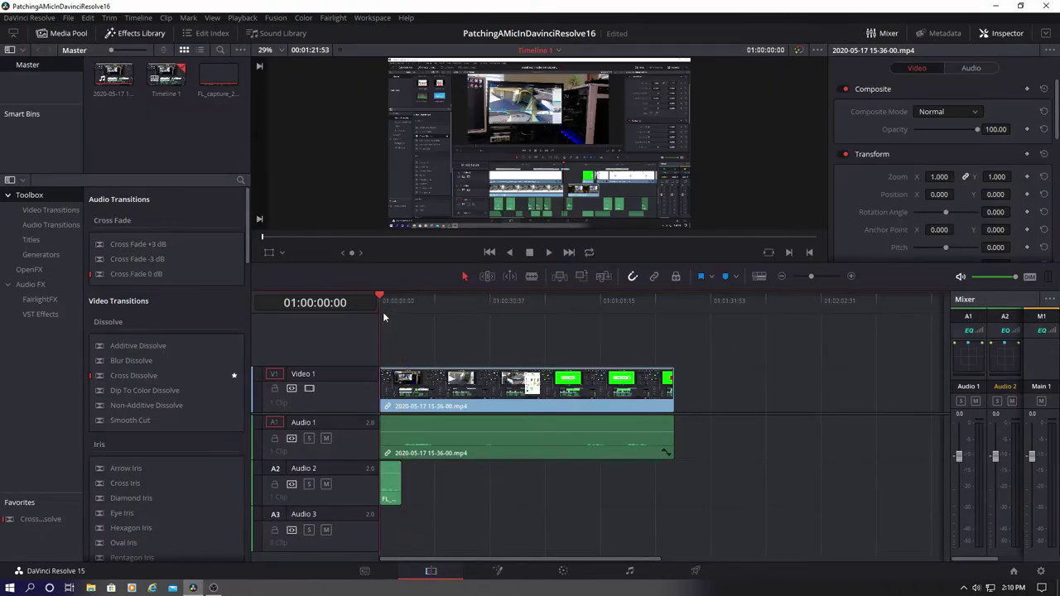
left_click(817, 277)
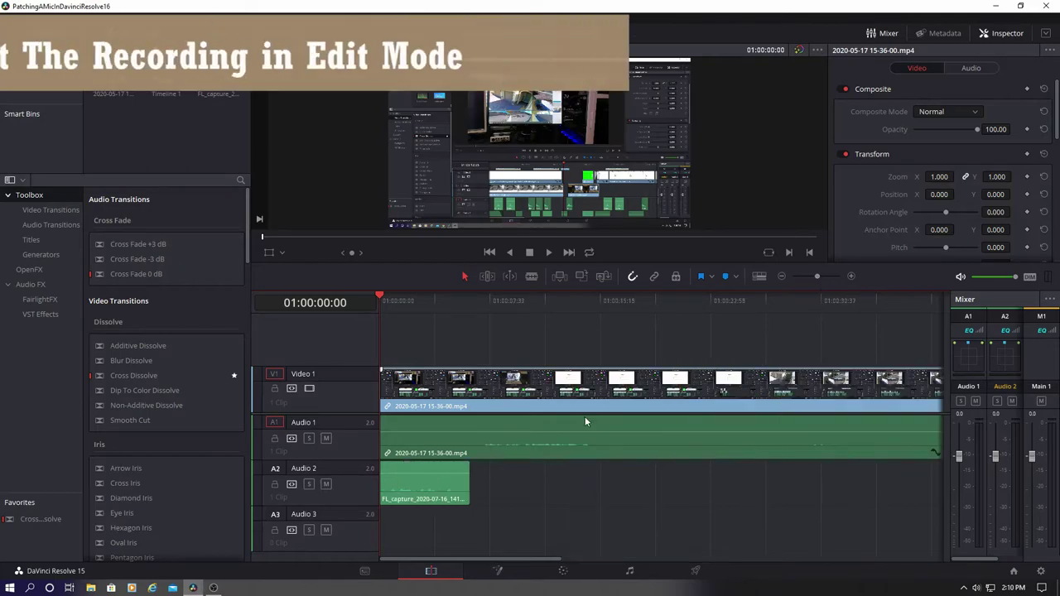
left_click_drag(418, 473, 419, 462)
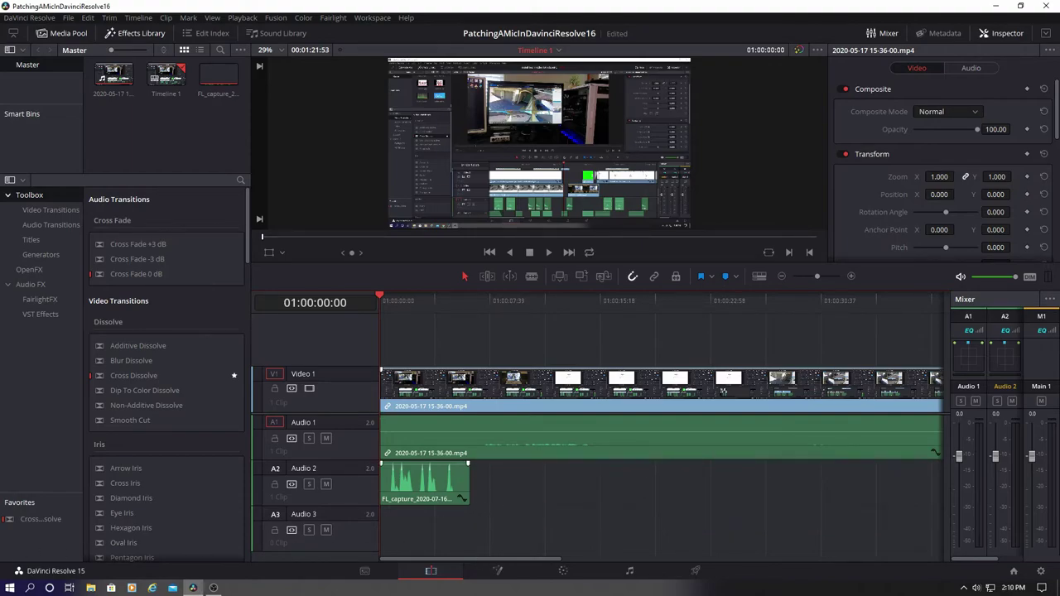
- Apply Normalize Audio Levels to the recorded Audio 2 clip
left_click(420, 482)
right_click(420, 482)
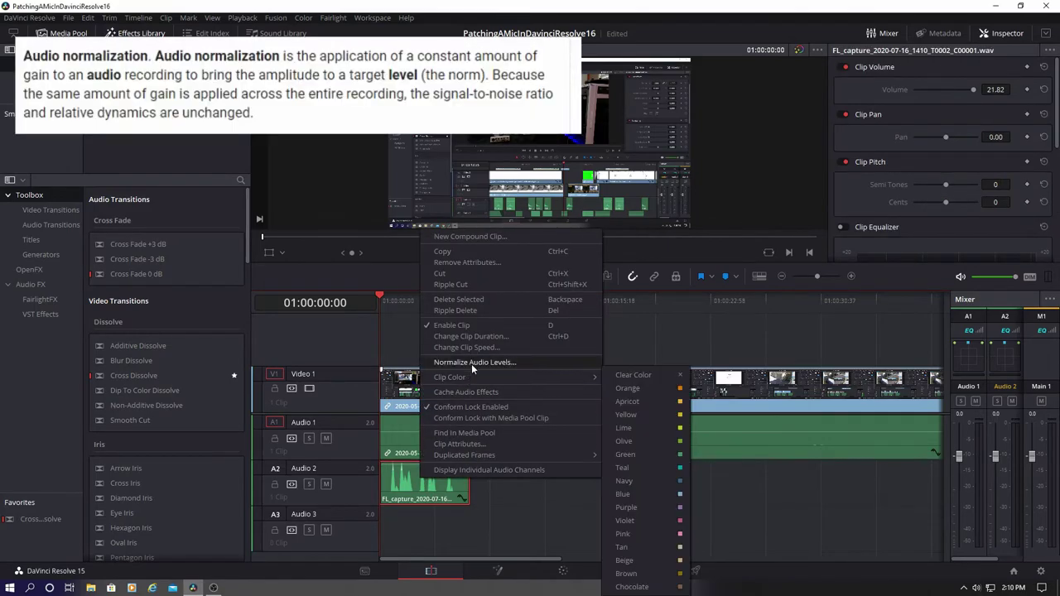
left_click(471, 363)
left_click(485, 464)
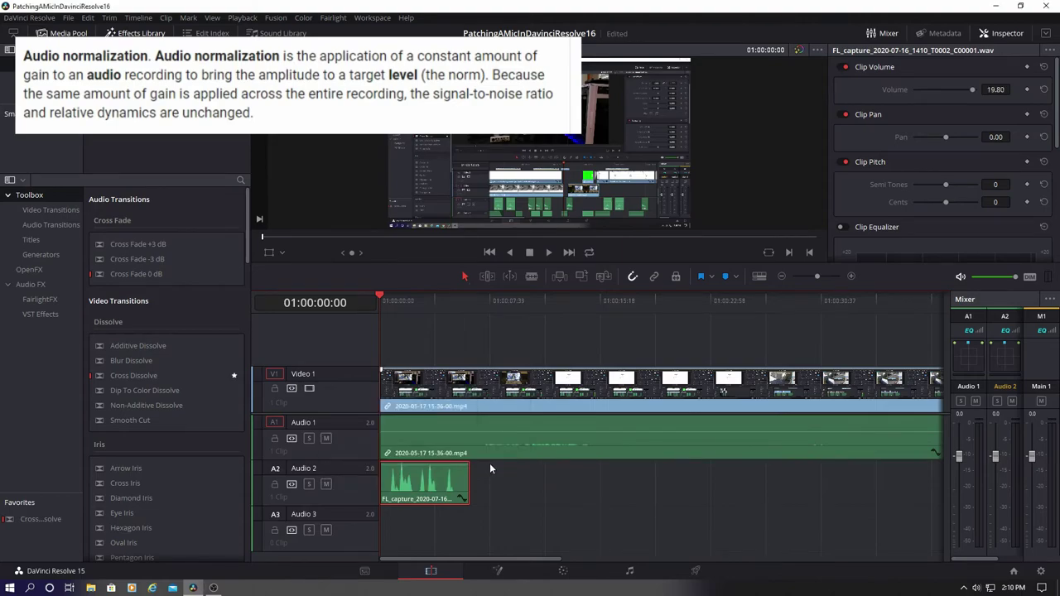
left_click(541, 513)
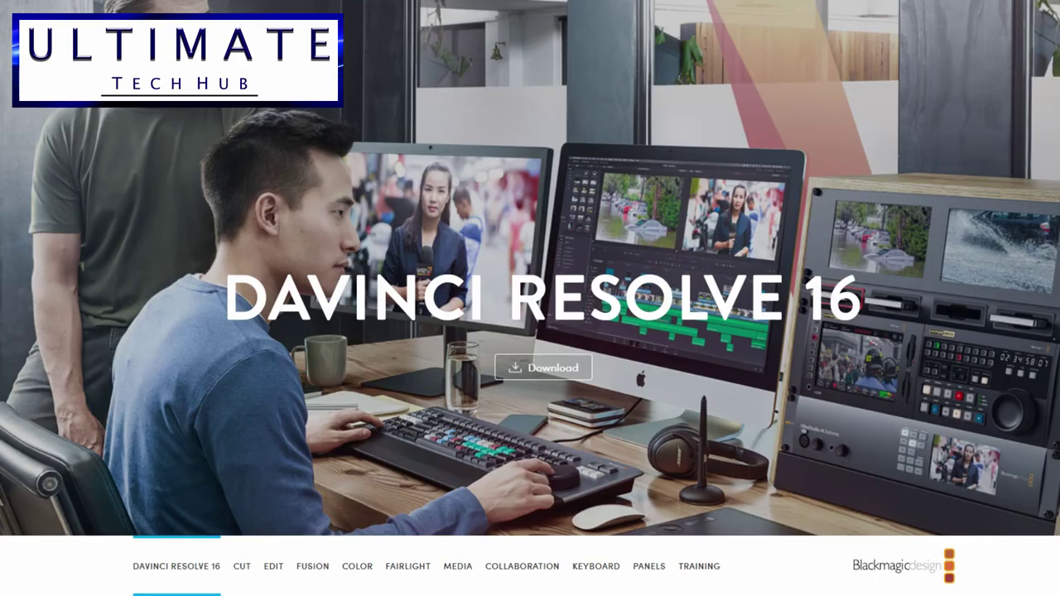
- Scroll down the DaVinci Resolve 16 product page to its Cut page feature cards
scroll(530, 298, "down", 5)
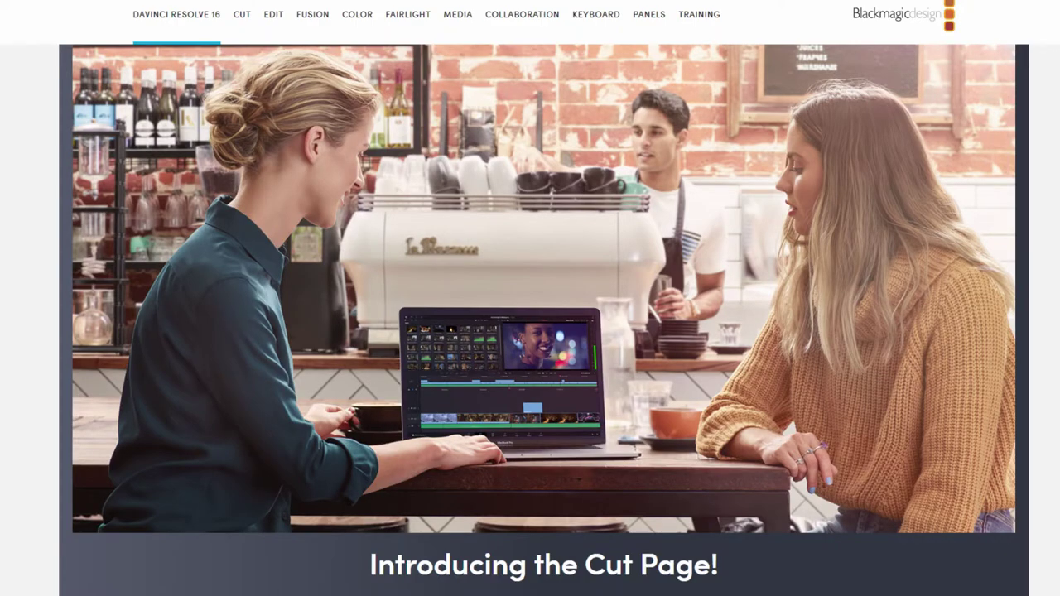
scroll(530, 320, "down", 8)
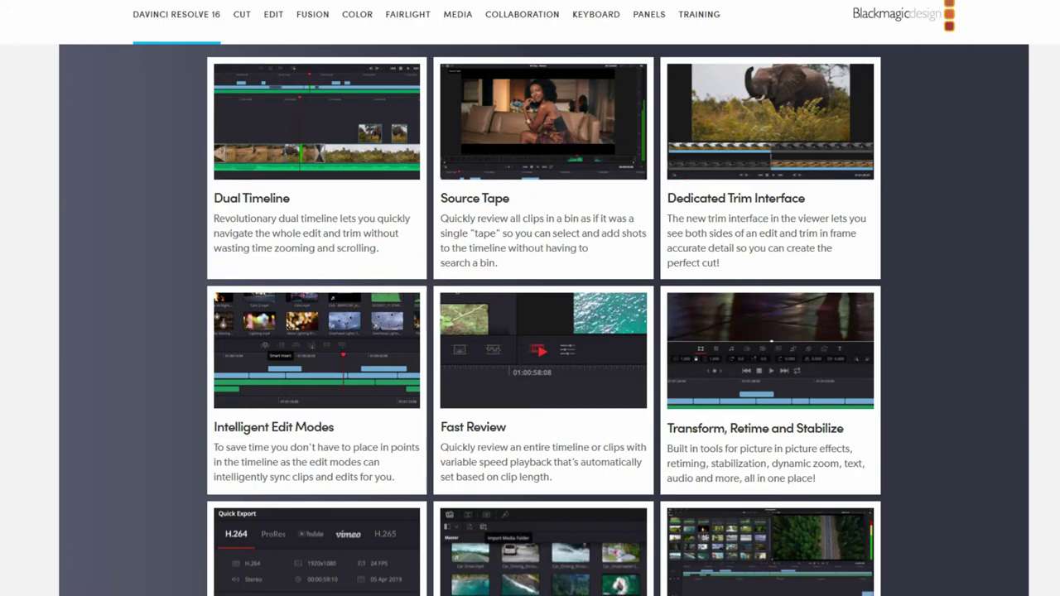